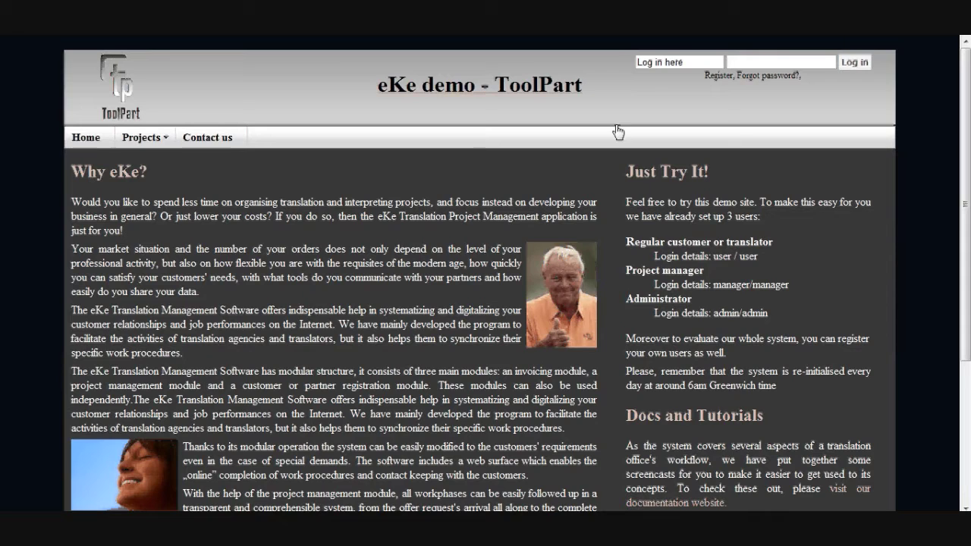
- Log in as the project manager with the demo account username and password
left_click(650, 62)
type("manager")
key("Tab")
type("manager")
key("Return")
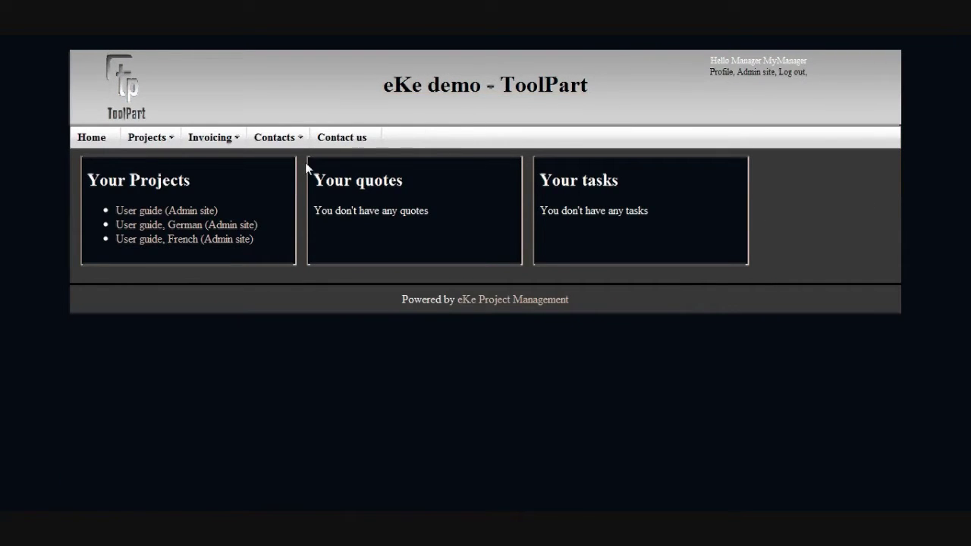
- Create an invoice from the User guide project's admin page, then return to the Projects list
left_click(201, 212)
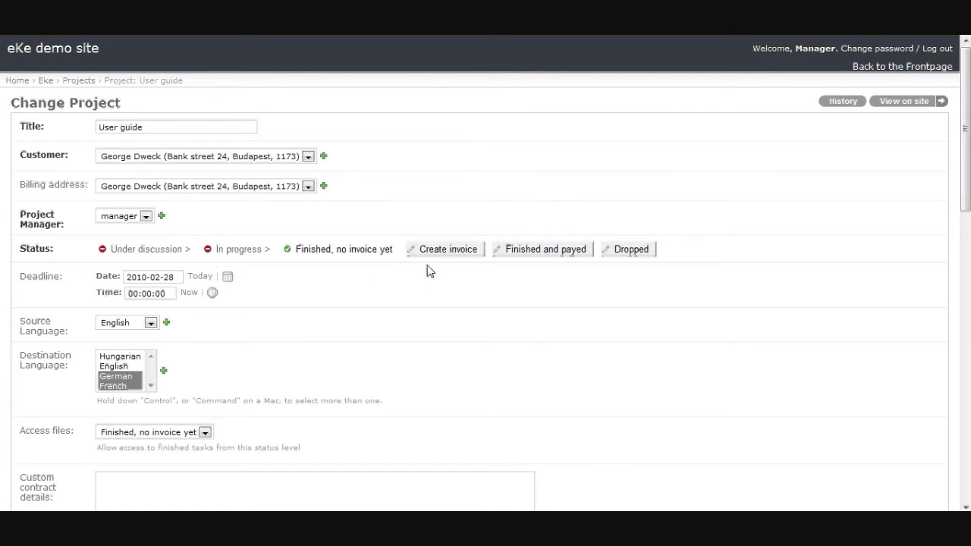
left_click(449, 252)
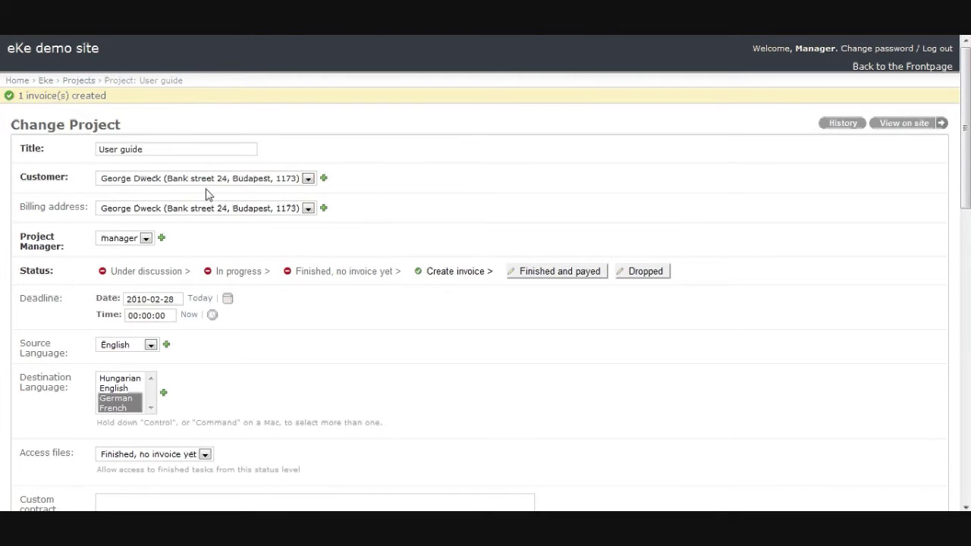
left_click(79, 82)
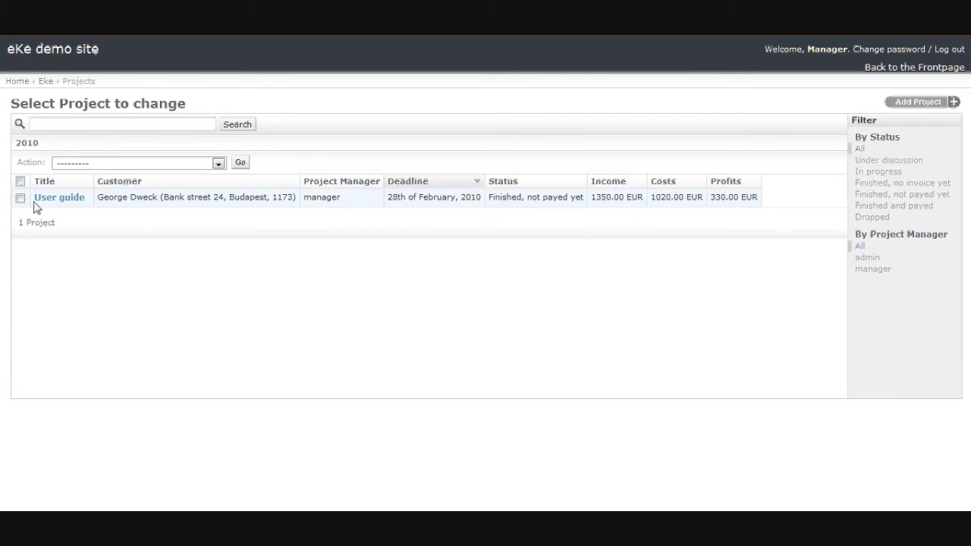
- Check the project bulk actions without choosing one, then go back to the administration Home
left_click(217, 163)
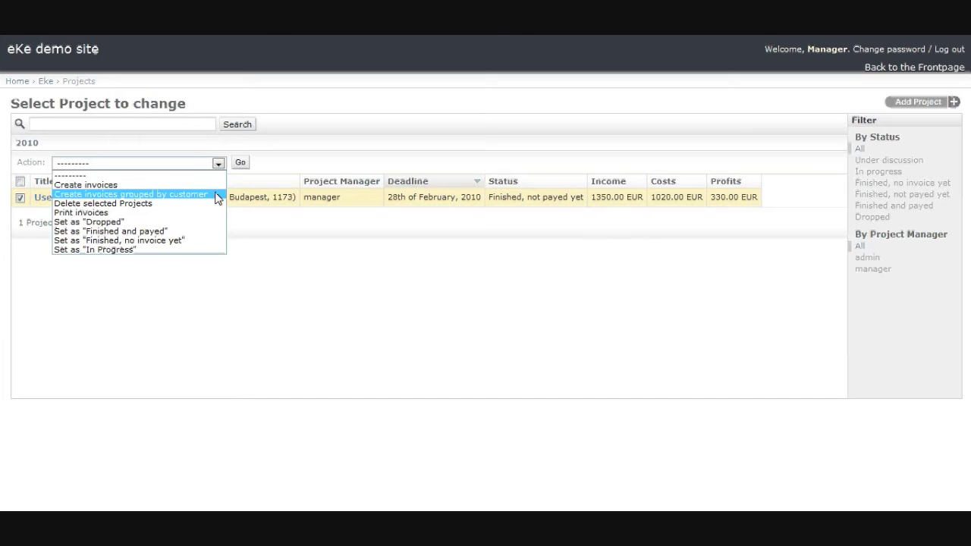
left_click(265, 227)
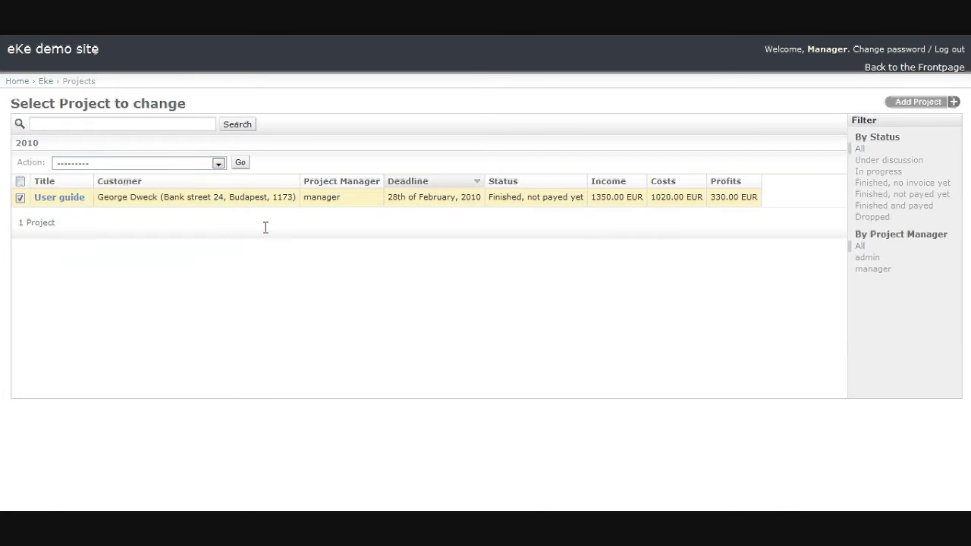
left_click(17, 81)
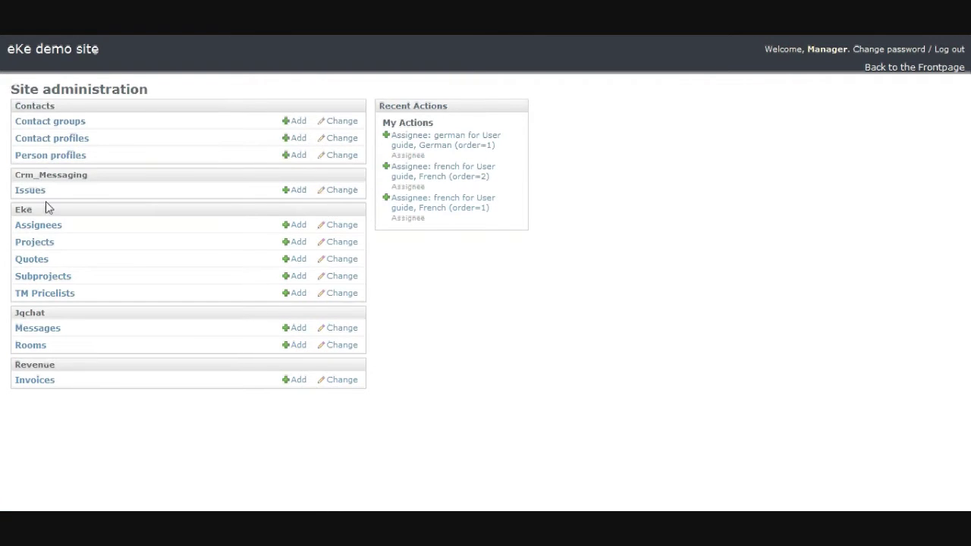
- Open invoice 1 from the Invoices list, keeping Cash as its payment method
left_click(28, 381)
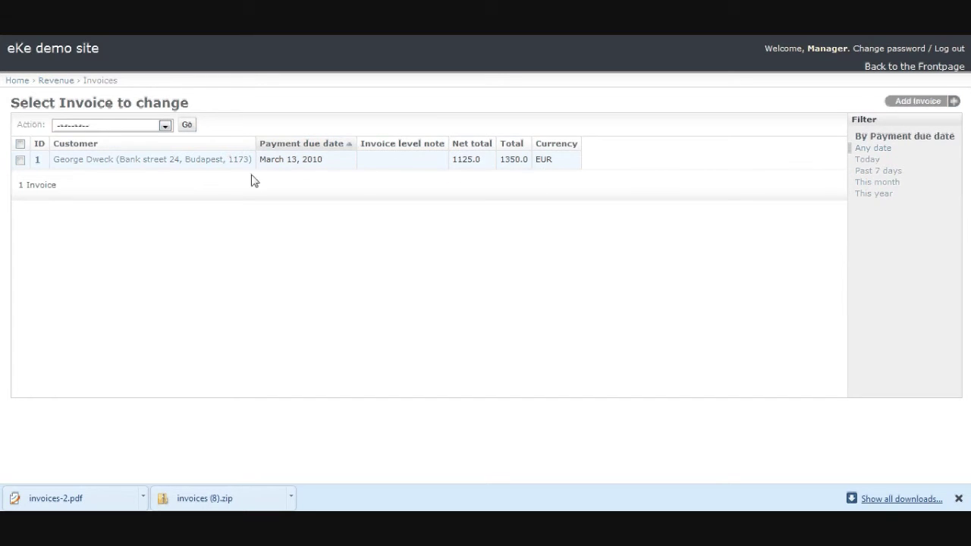
left_click(139, 163)
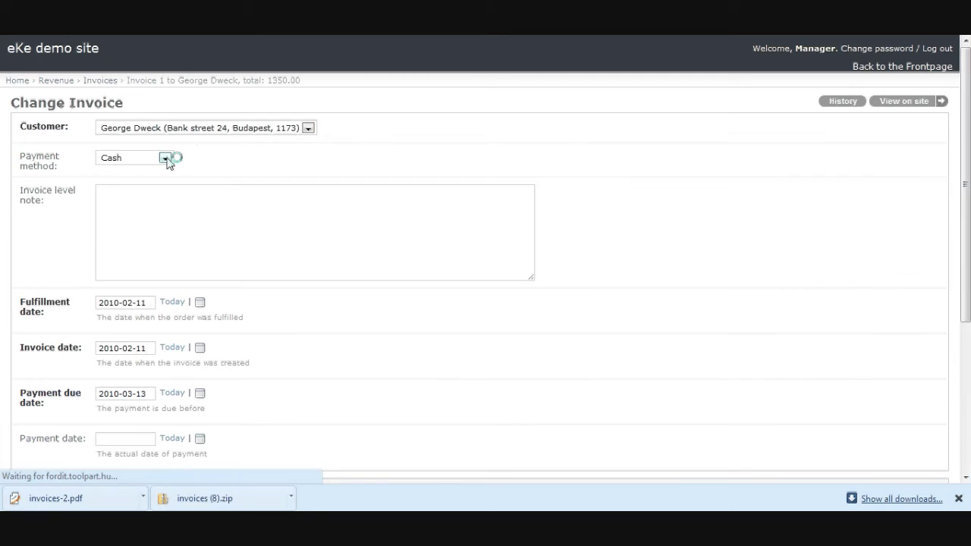
left_click(164, 159)
left_click(167, 161)
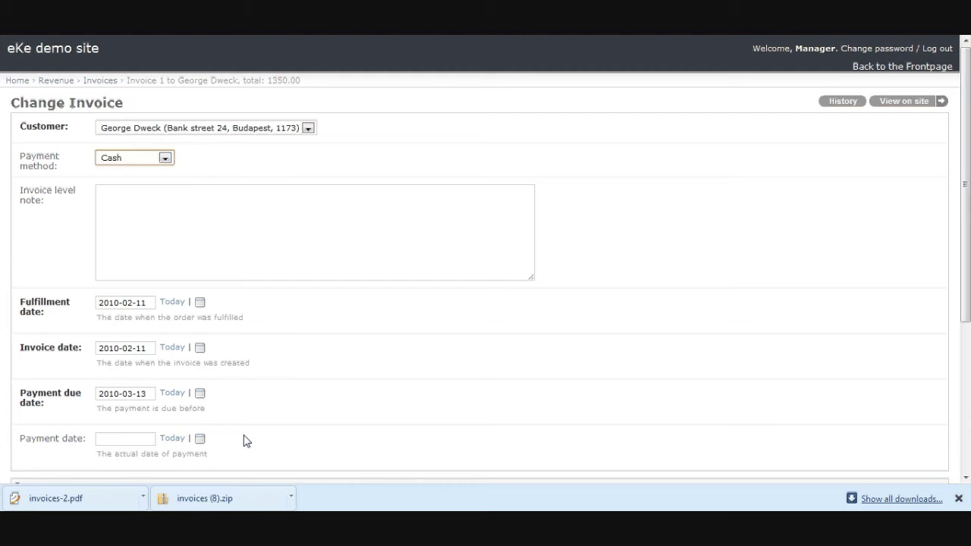
- Change the eng-fra Revenues quantity from 5000 to 50000 and save, which gets rejected
scroll(245, 440, "down", 3)
scroll(245, 441, "down", 2)
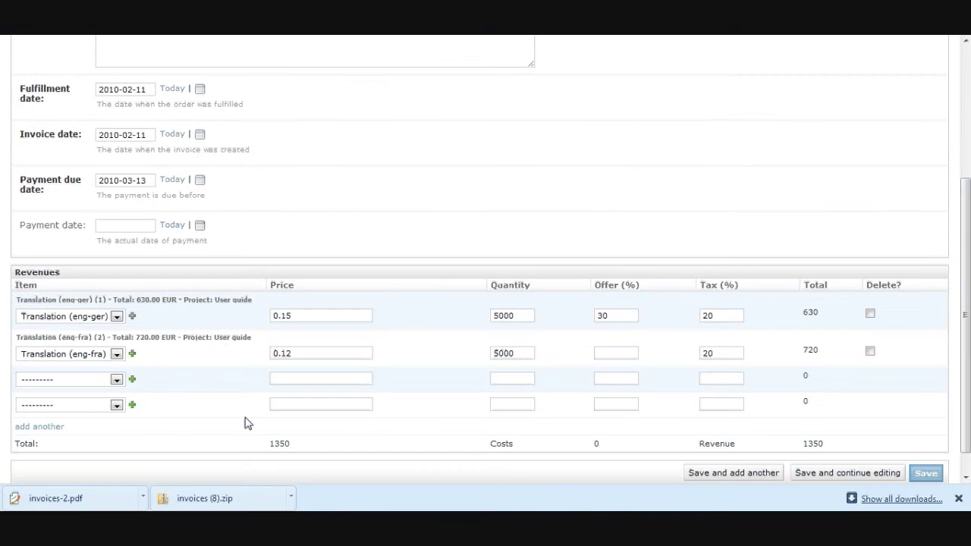
left_click(527, 353)
type("0")
left_click(931, 475)
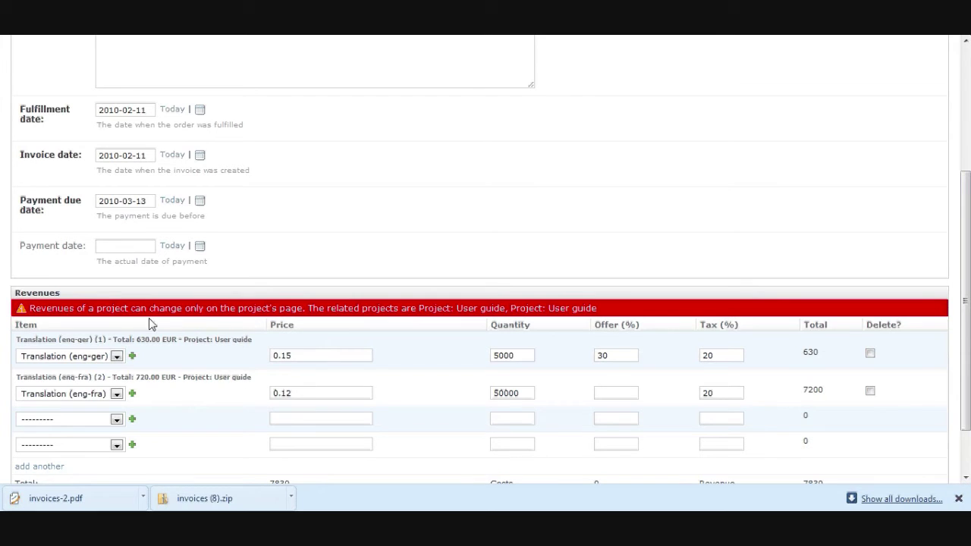
scroll(98, 205, "up", 3)
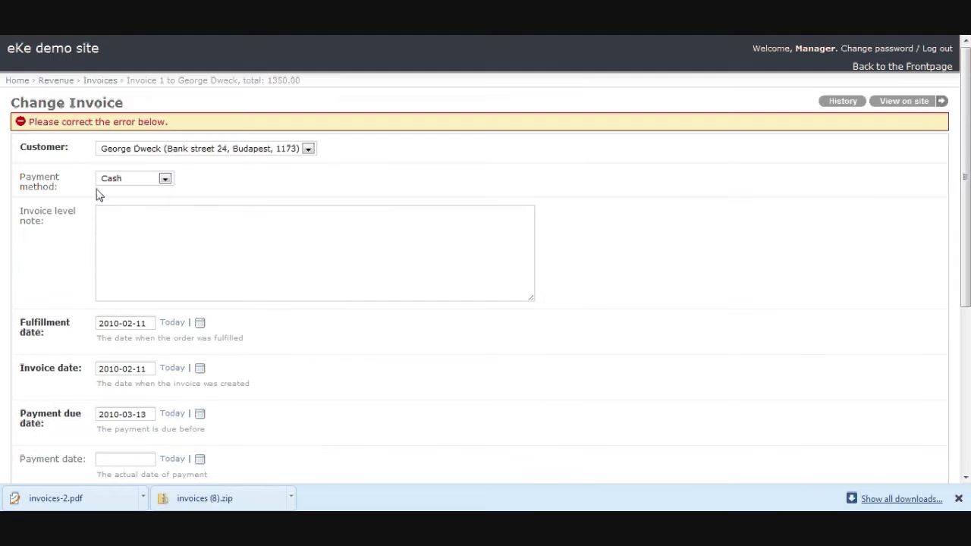
- Export invoice 1 via 'Export selected Invoices' to invoices.zip and open invoice-1(1).pdf
left_click(97, 82)
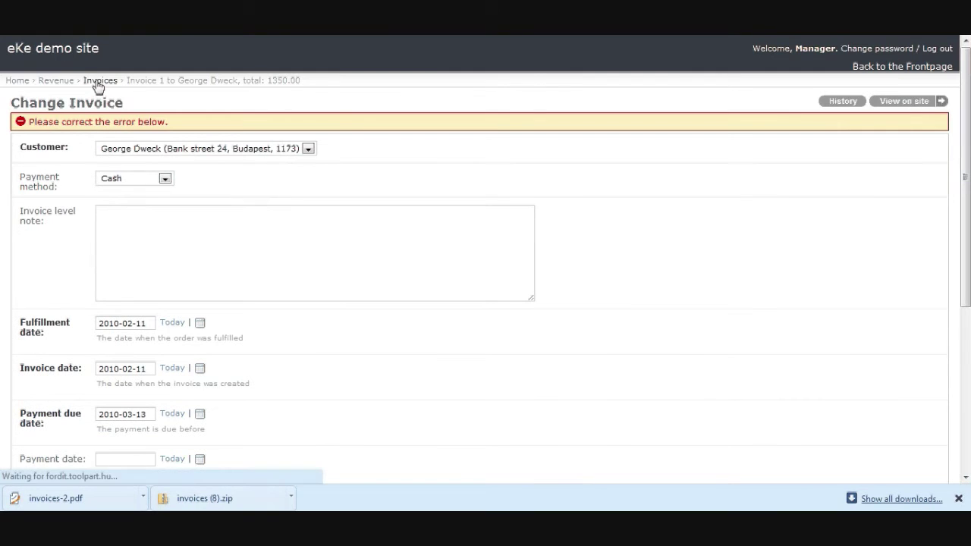
left_click(20, 160)
left_click(140, 126)
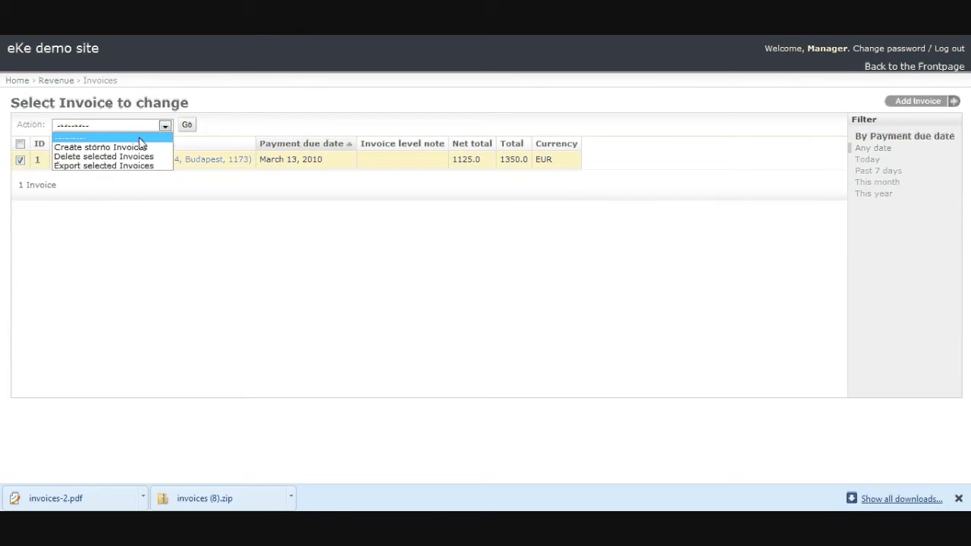
left_click(137, 165)
left_click(186, 124)
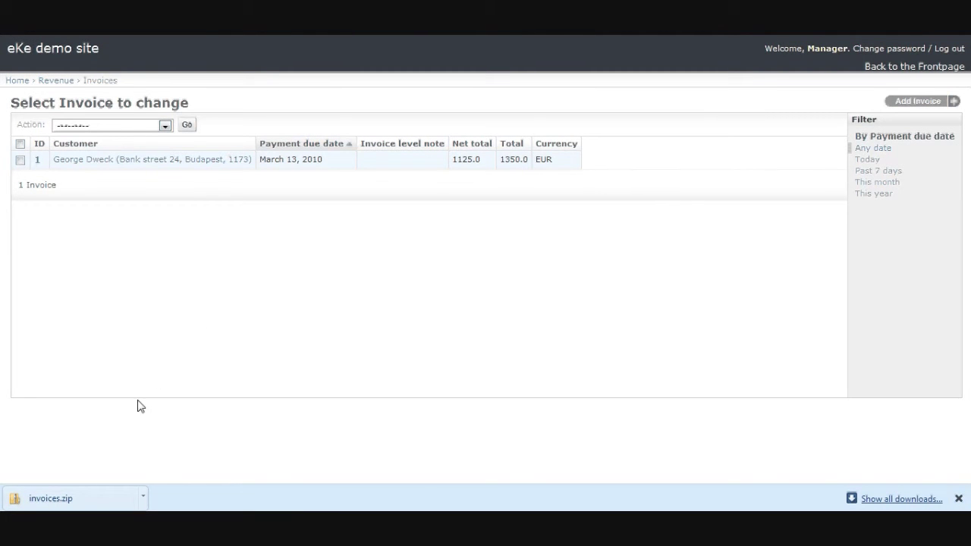
left_click(86, 500)
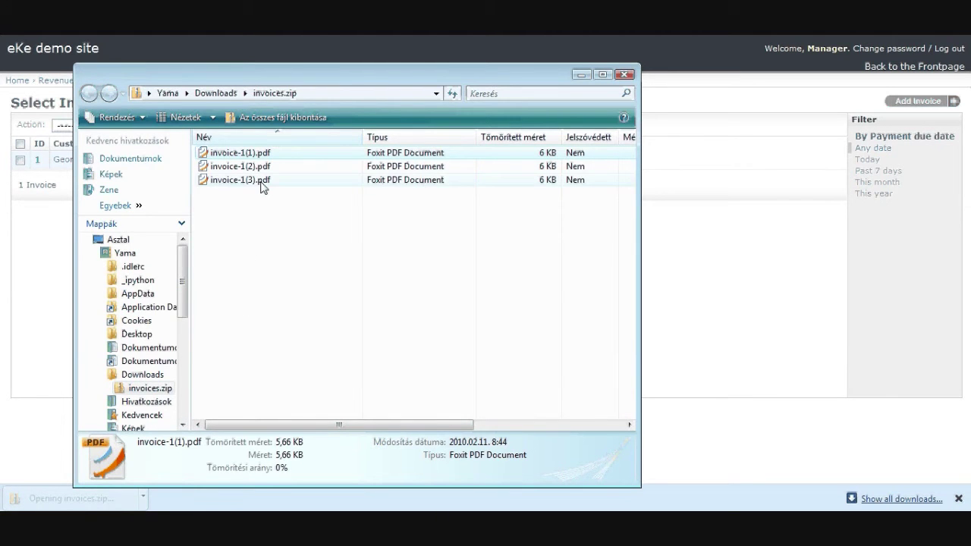
double_click(265, 154)
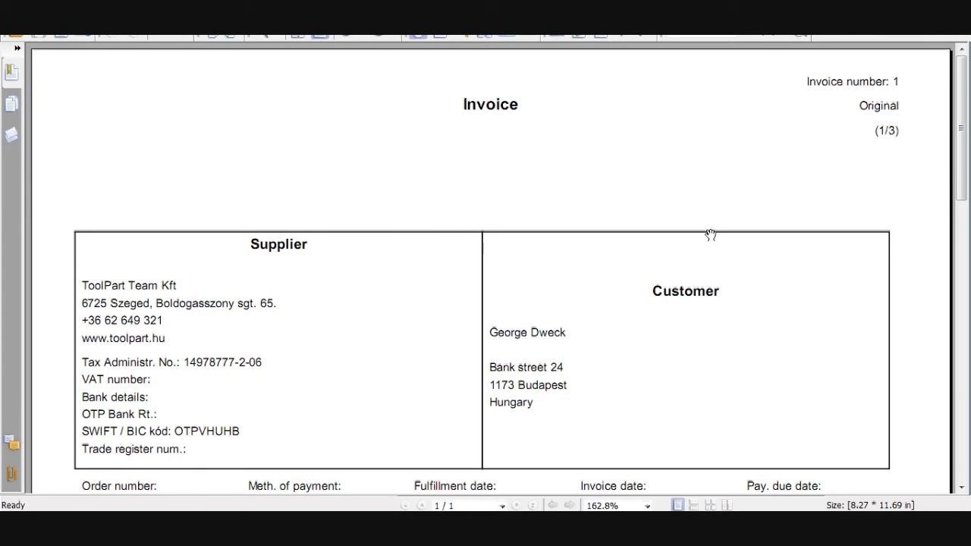
- Scroll through invoice-1(1), then open and review invoice-1(3).pdf from the zip
scroll(438, 383, "down", 5)
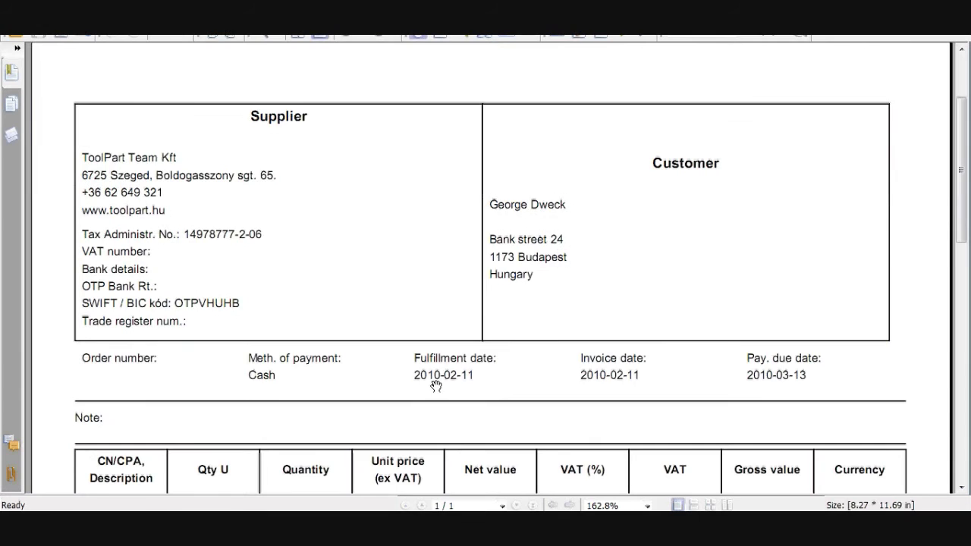
scroll(436, 386, "down", 4)
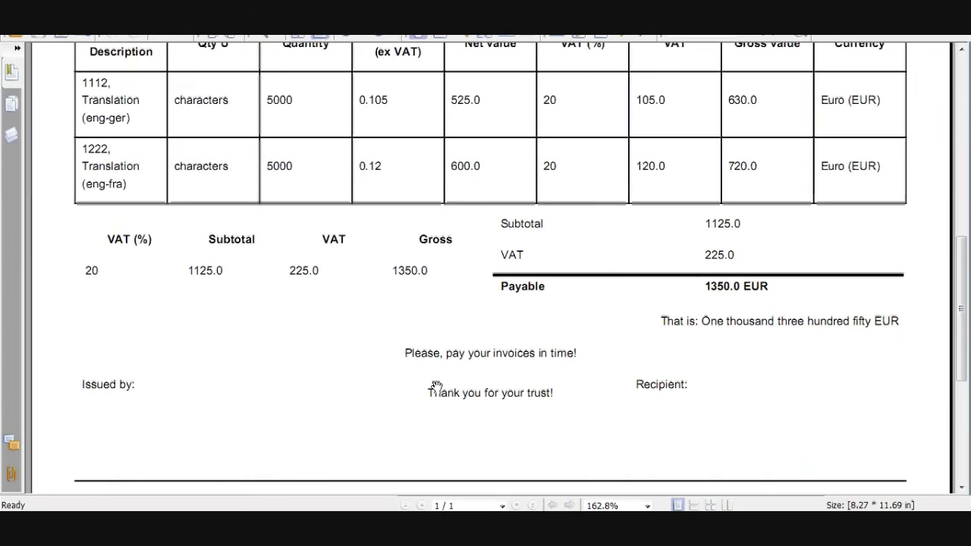
scroll(438, 385, "up", 1)
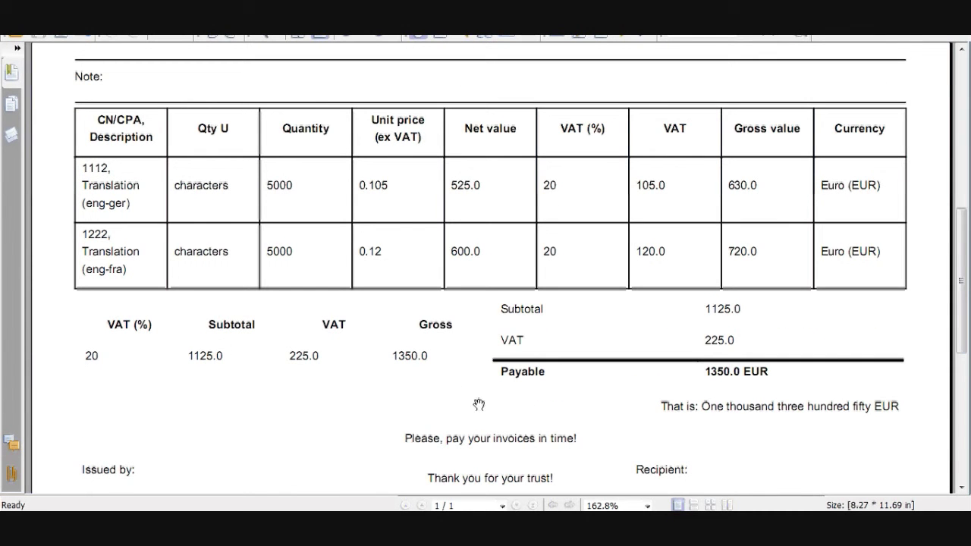
left_click(531, 522)
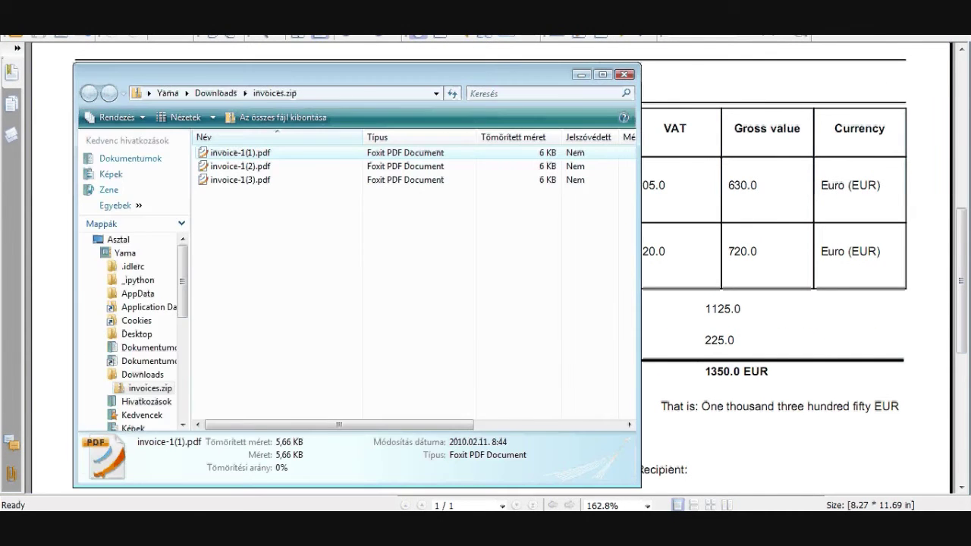
double_click(264, 180)
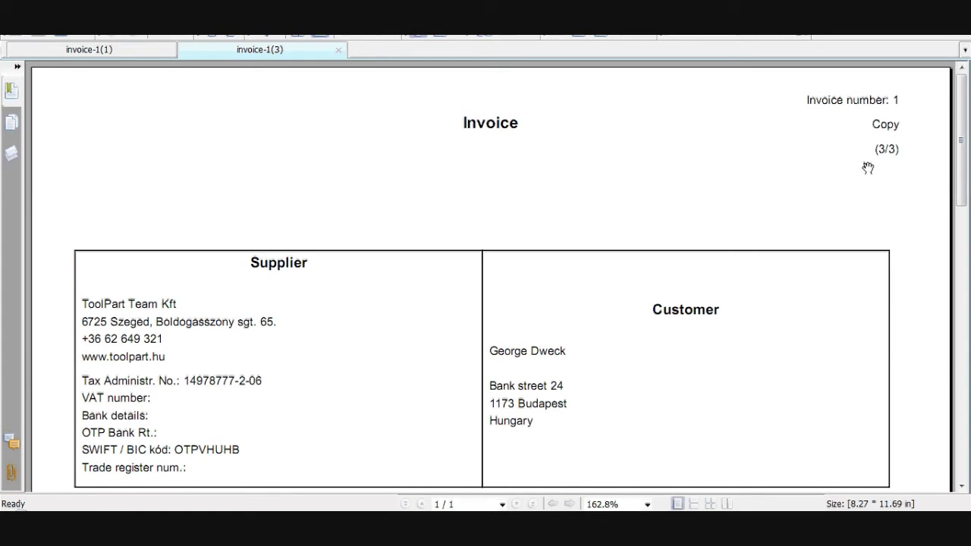
scroll(719, 228, "down", 1)
scroll(682, 232, "down", 4)
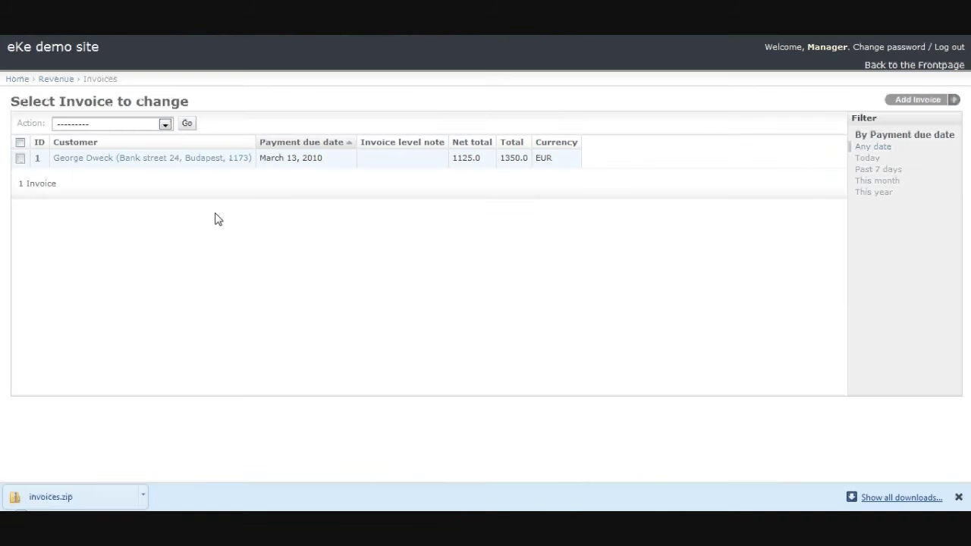
left_click(186, 165)
left_click(182, 197)
type("a")
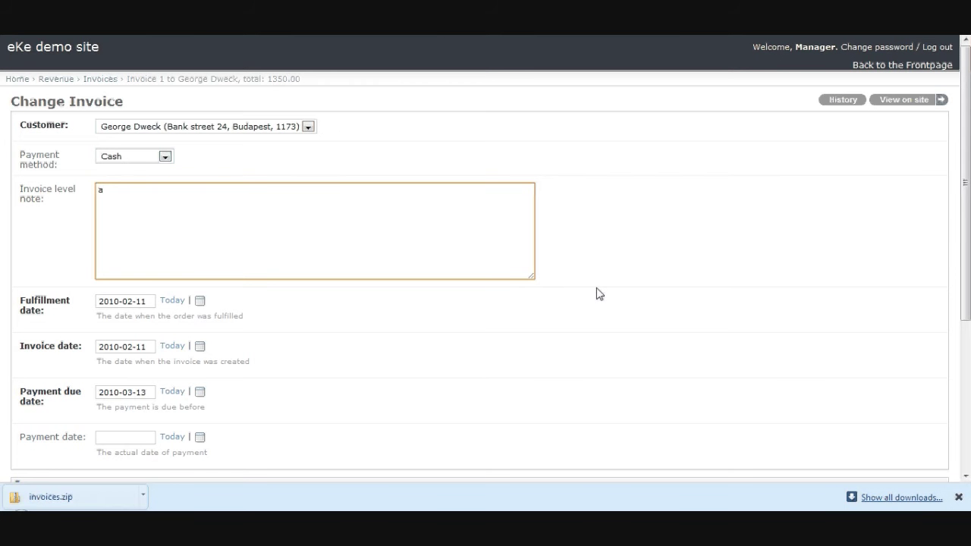
scroll(839, 387, "down", 3)
left_click(940, 451)
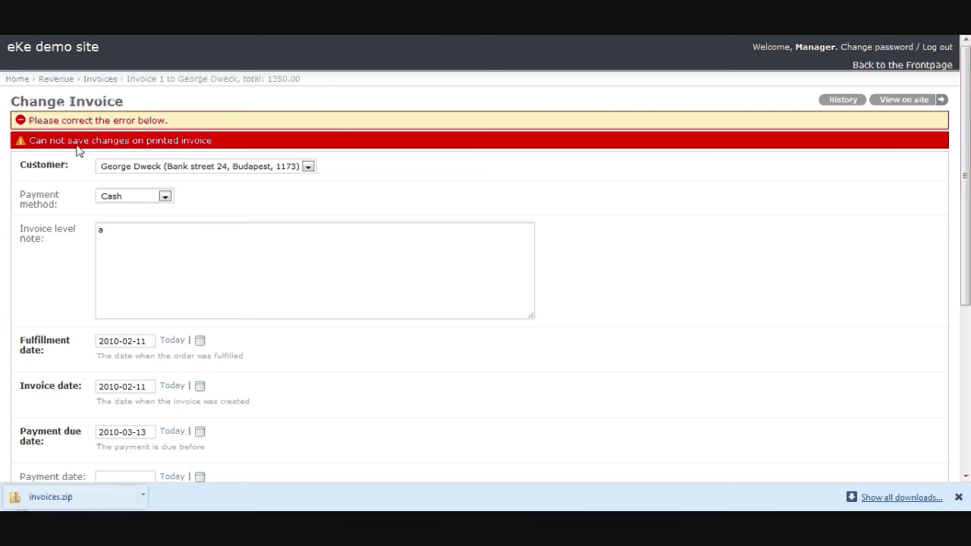
left_click(100, 80)
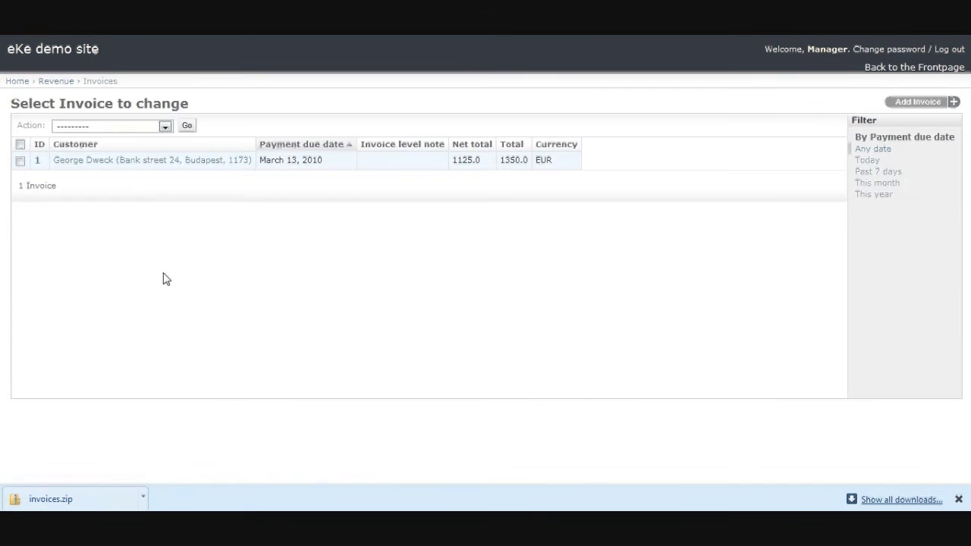
- Create a storno invoice for invoice 1 with the 'Create storno Invoices' action
left_click(20, 161)
left_click(139, 127)
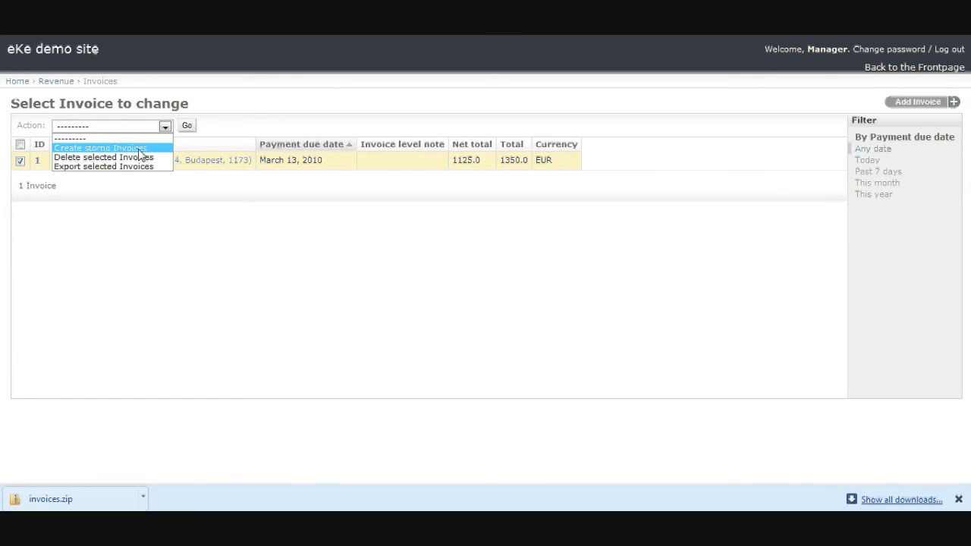
left_click(144, 145)
left_click(186, 126)
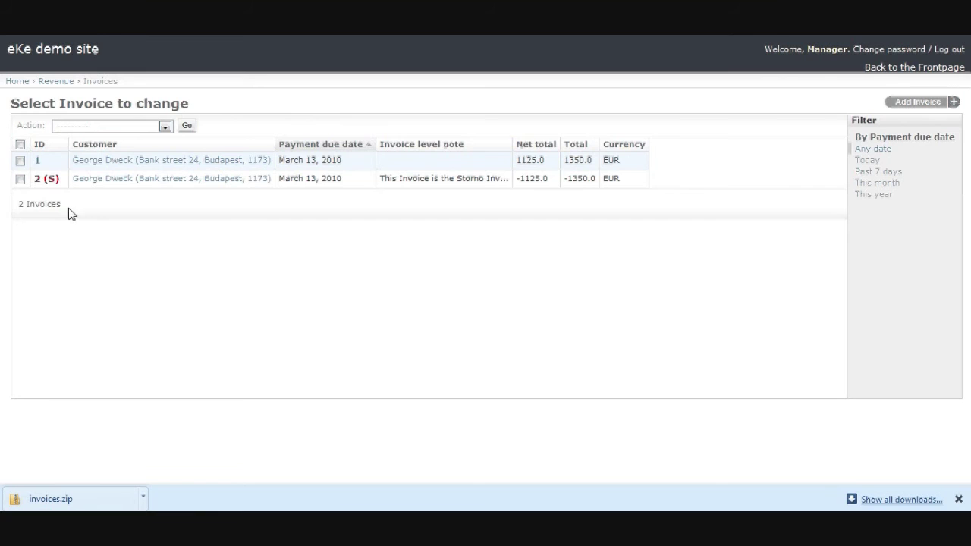
- Export storno invoice 2 (S) and open the downloaded invoices (1).zip
left_click(21, 180)
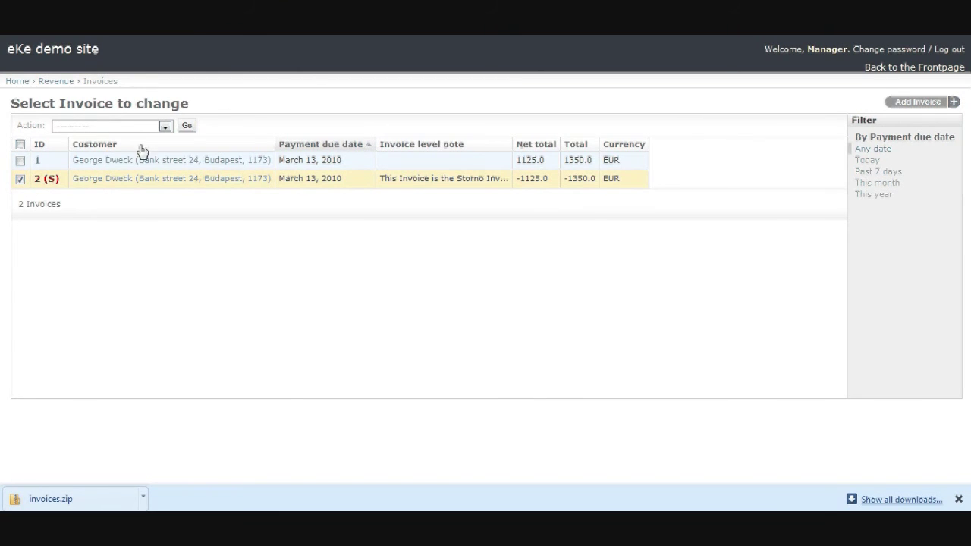
left_click(164, 127)
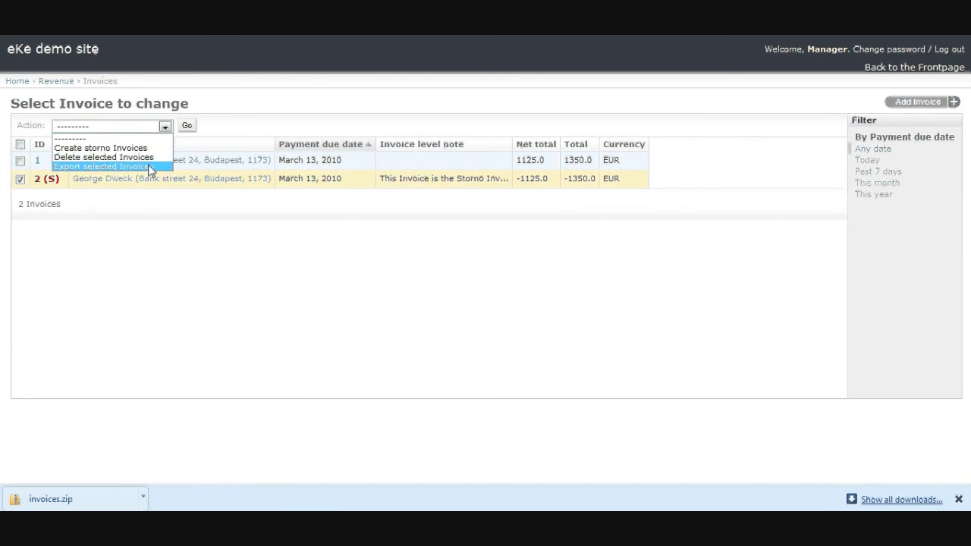
left_click(151, 166)
left_click(188, 127)
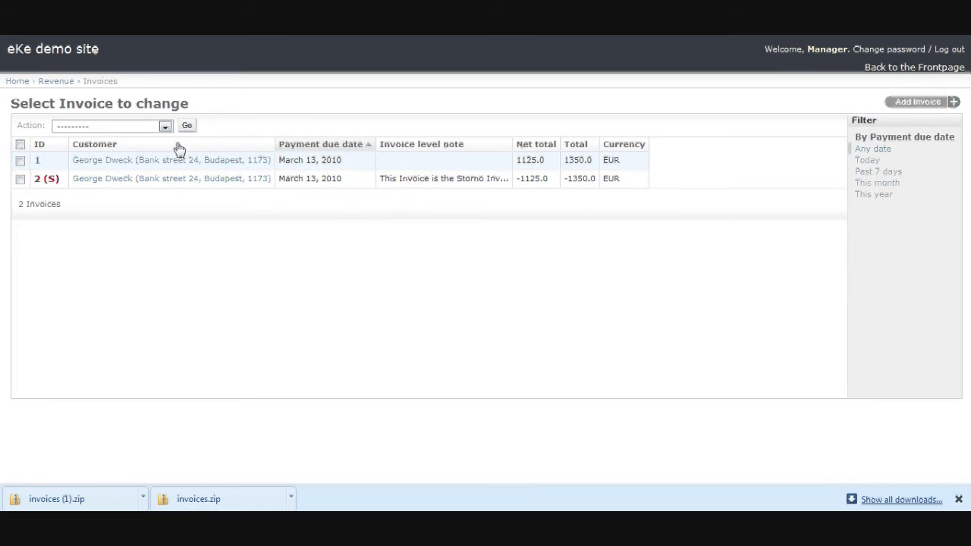
left_click(81, 500)
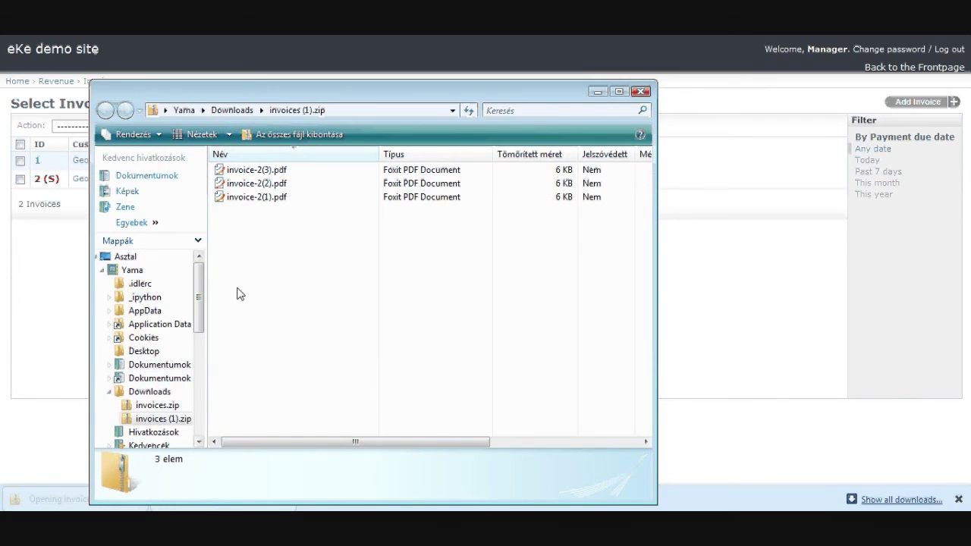
- Open invoice-2(1).pdf and scroll through the -1350.0 EUR Storno Invoice
double_click(261, 197)
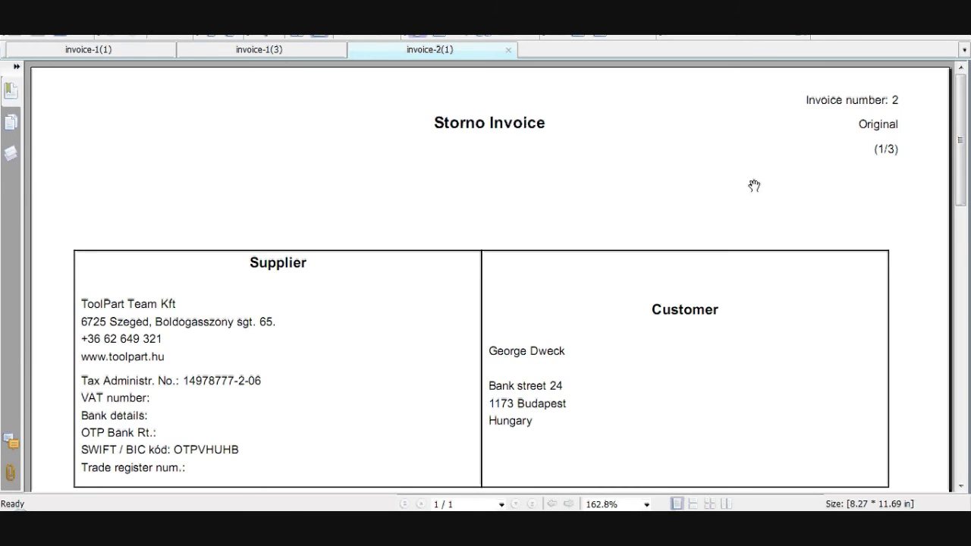
scroll(678, 250, "down", 8)
scroll(673, 251, "down", 2)
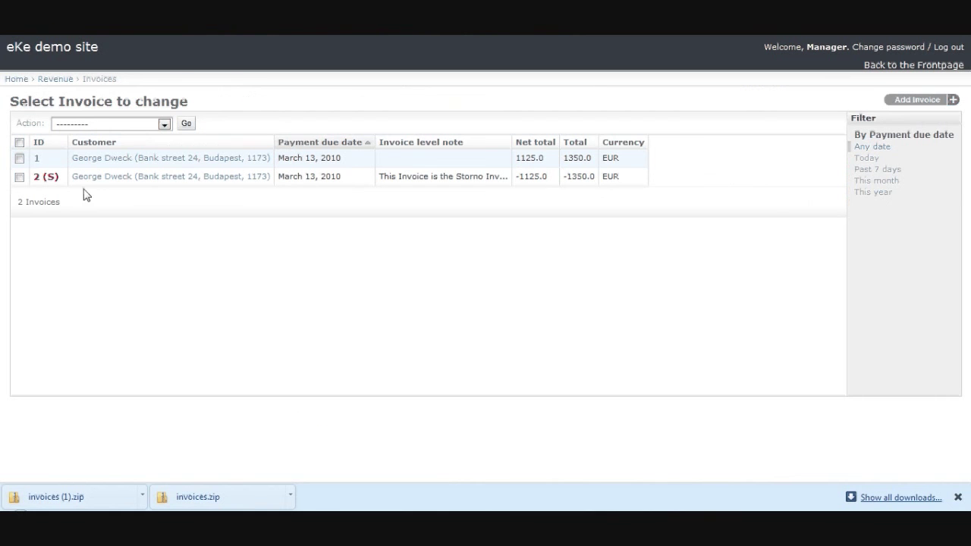
- From the Projects list, run 'Create invoices' on the User guide project
left_click(15, 80)
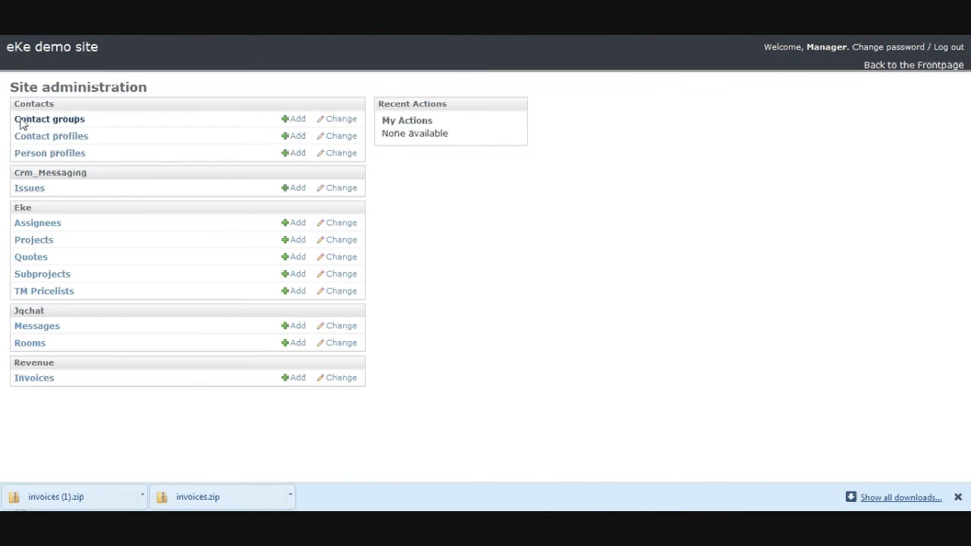
left_click(30, 241)
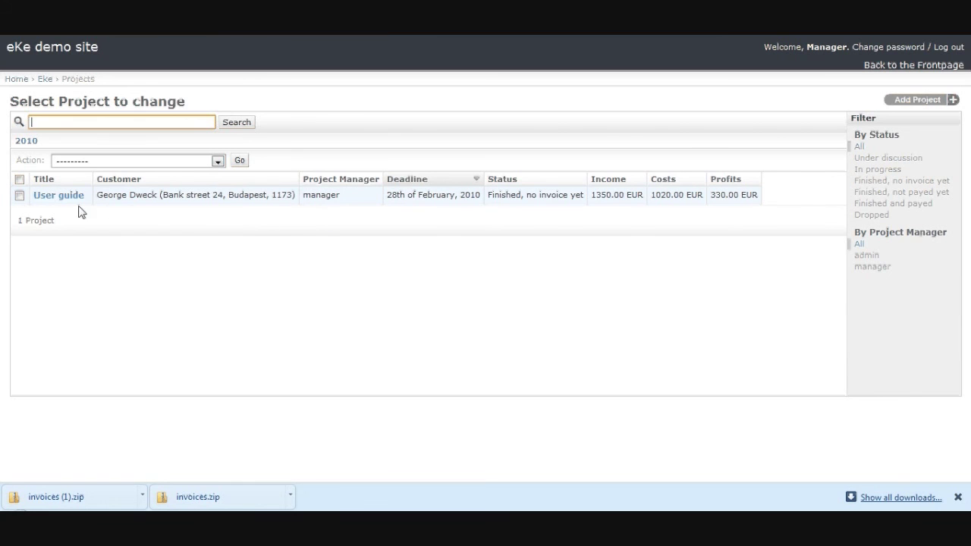
left_click(20, 195)
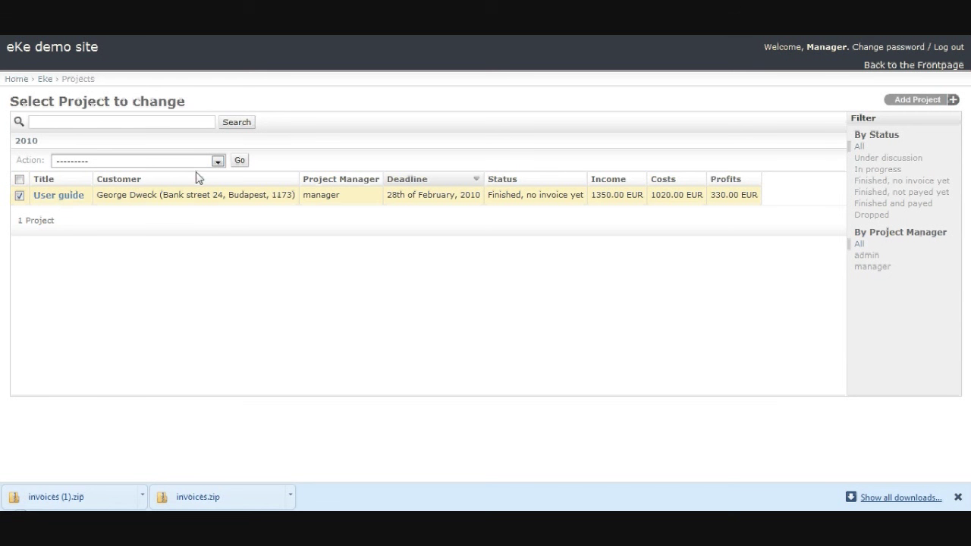
left_click(217, 160)
left_click(218, 182)
left_click(239, 160)
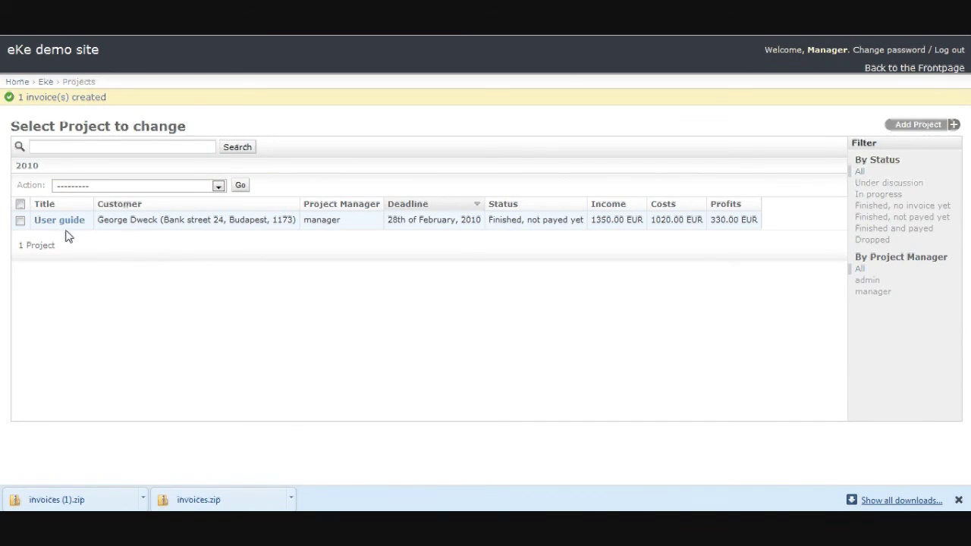
- Print the User guide project's invoices, downloading them as invoices (2).zip
left_click(21, 219)
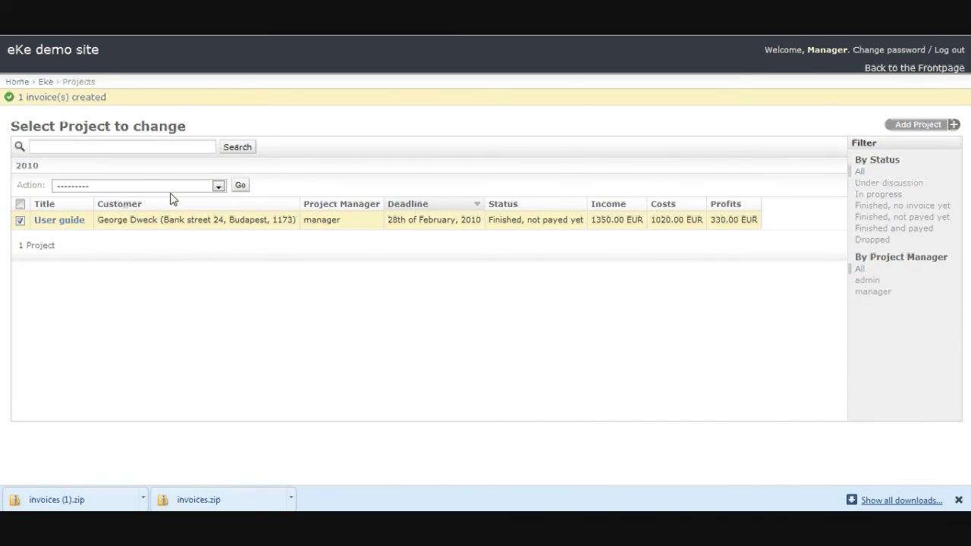
left_click(214, 188)
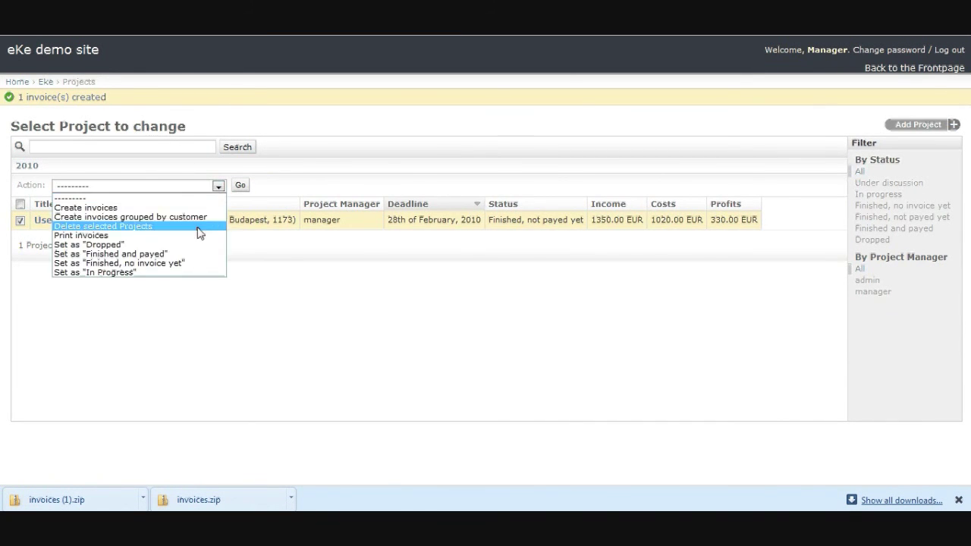
left_click(200, 236)
left_click(239, 187)
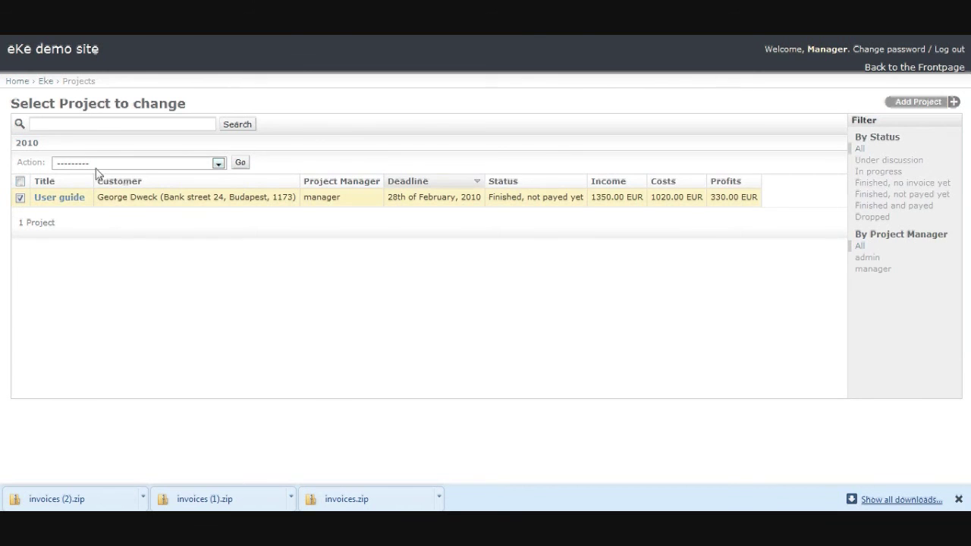
- Set the User guide project's status to 'Finished and payed'
left_click(101, 163)
left_click(138, 232)
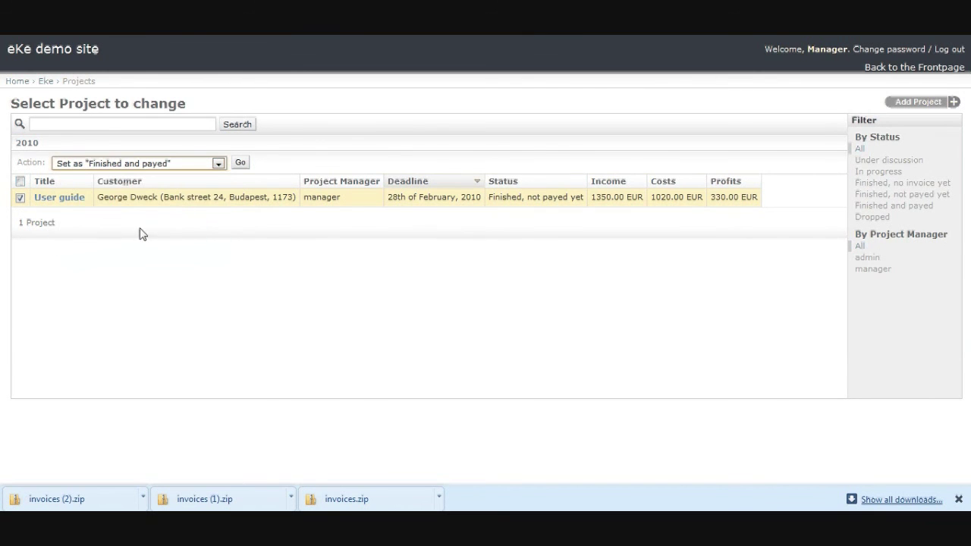
left_click(240, 163)
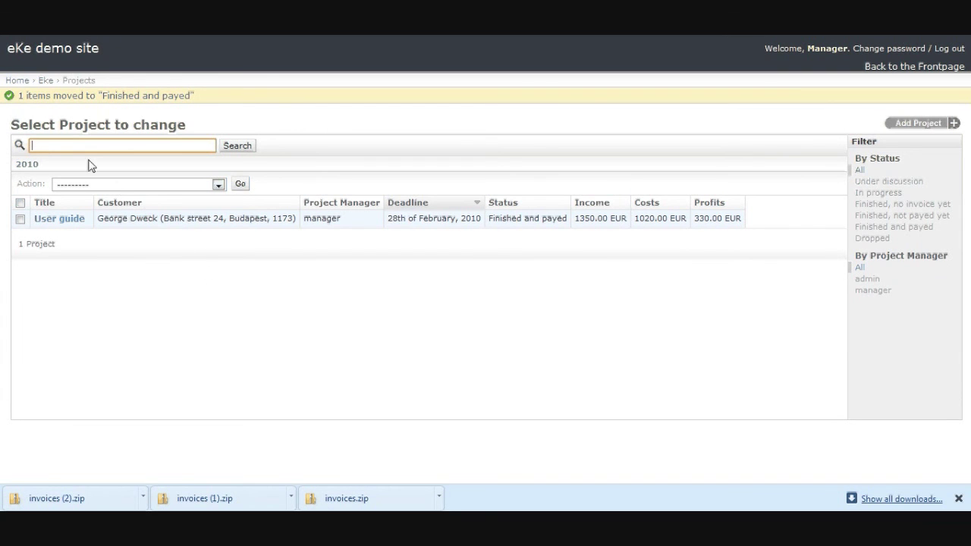
- Go to the invoice list and open invoice 3 to review its 2010-02-11 payment date and revenues
left_click(18, 80)
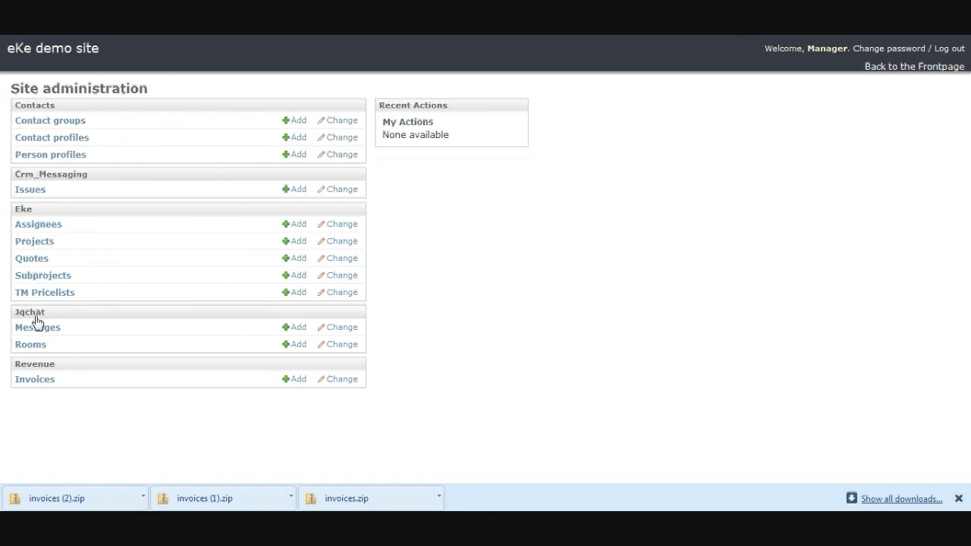
left_click(33, 379)
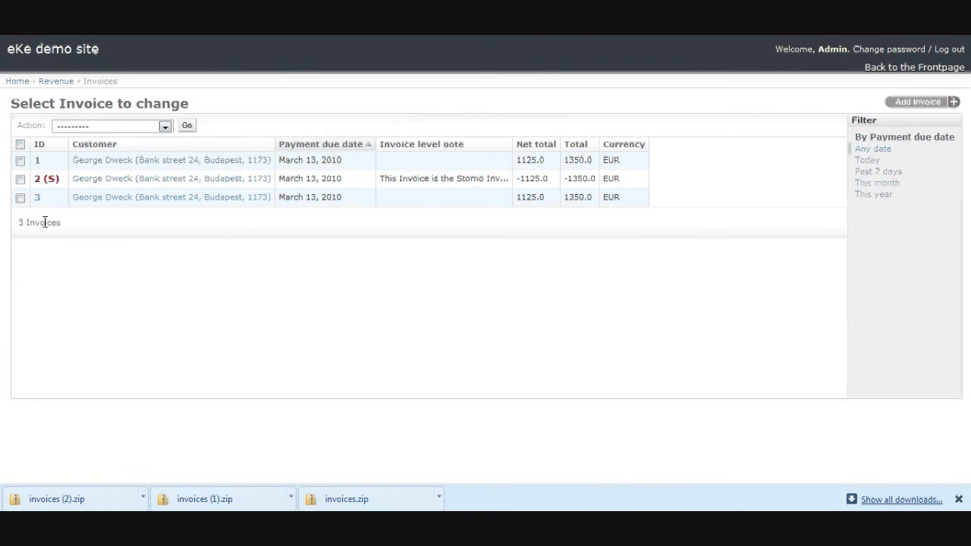
left_click(37, 200)
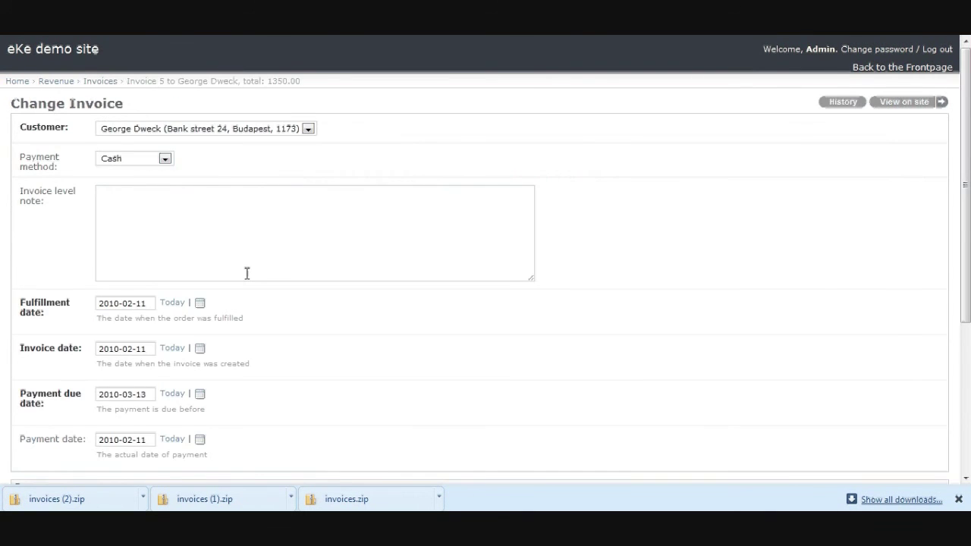
scroll(246, 274, "down", 1)
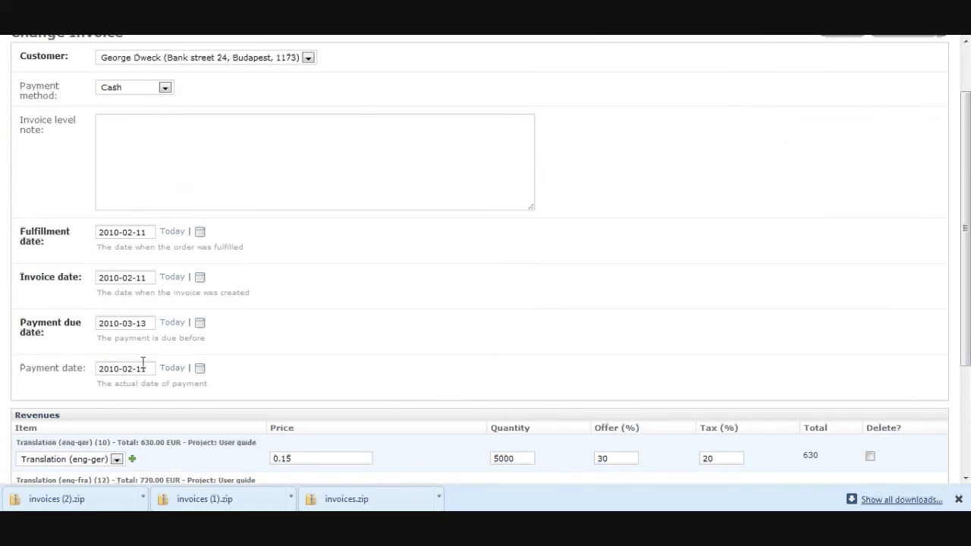